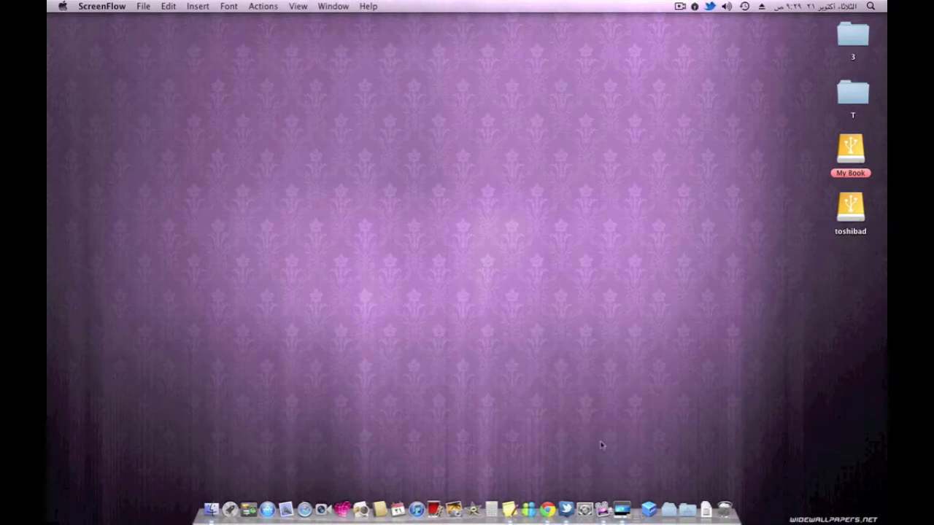
Switch to the w7 virtual machine in VirtualBox and open the Network and Sharing Center.
left_click(622, 503)
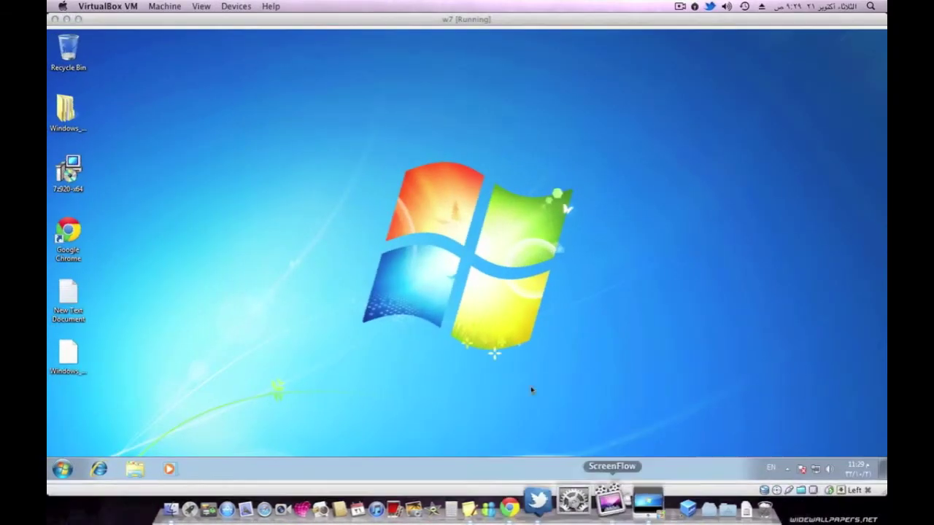
left_click(64, 469)
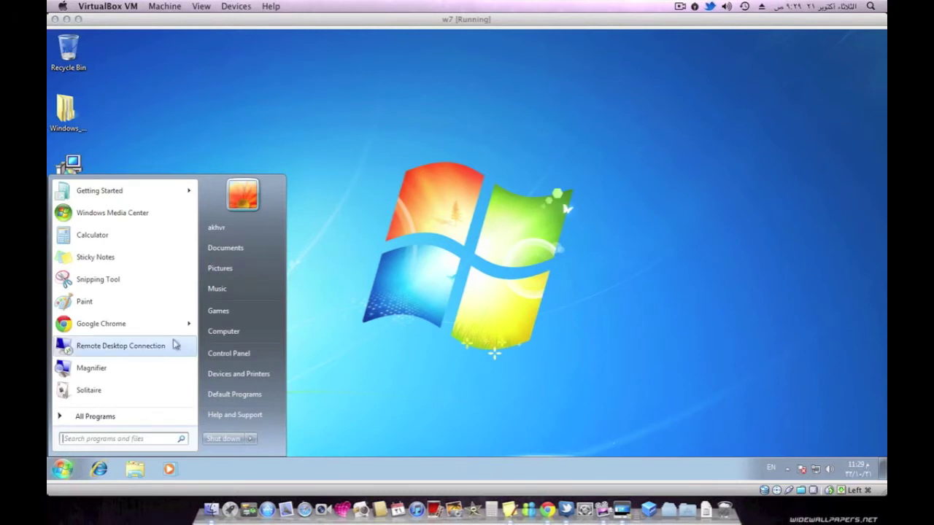
left_click(256, 355)
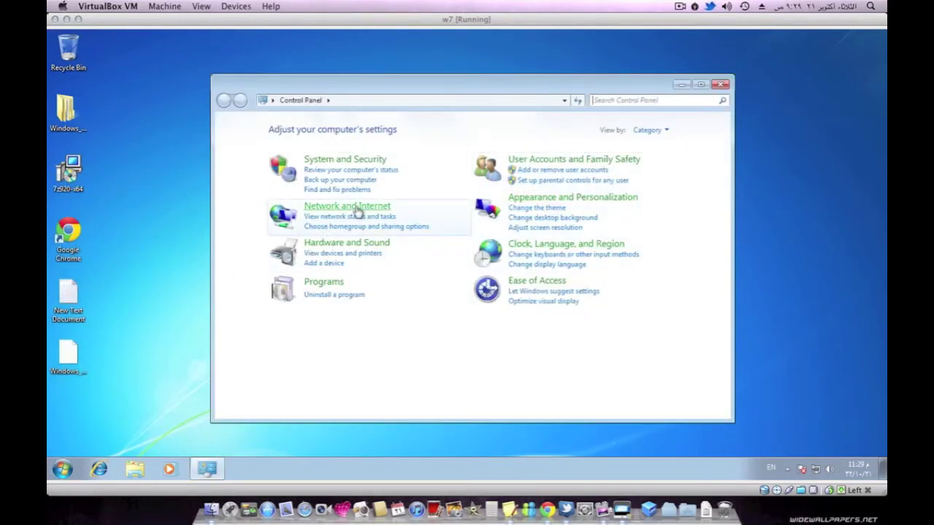
left_click(338, 208)
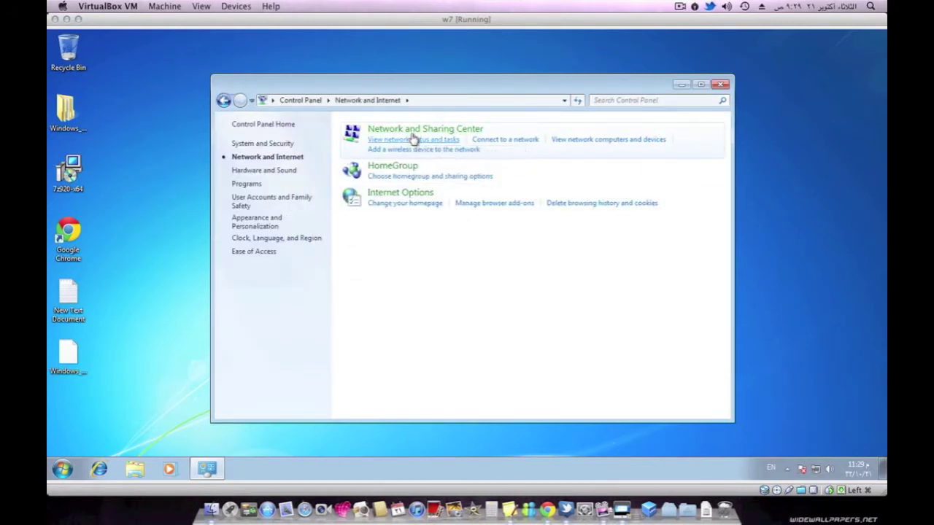
left_click(380, 131)
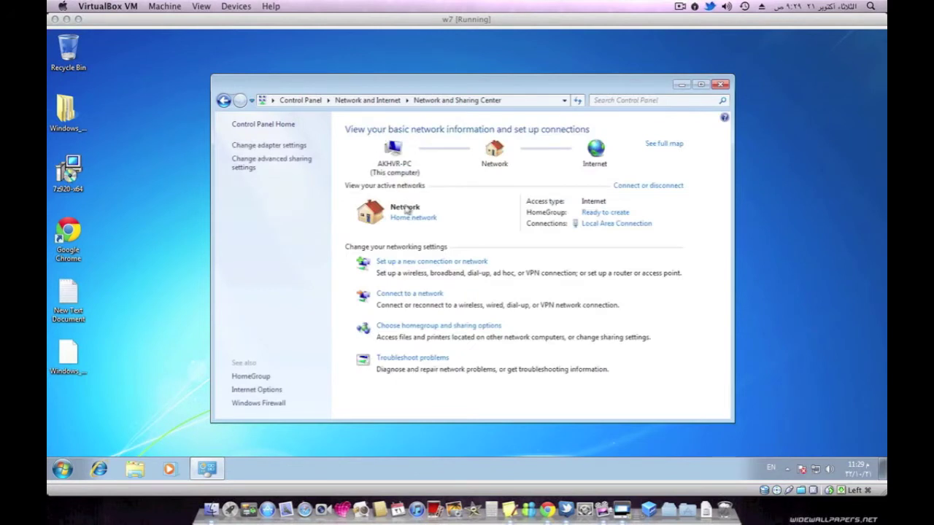
Review the advanced sharing settings for the Home or Work profile and return to the Network and Sharing Center.
left_click(245, 166)
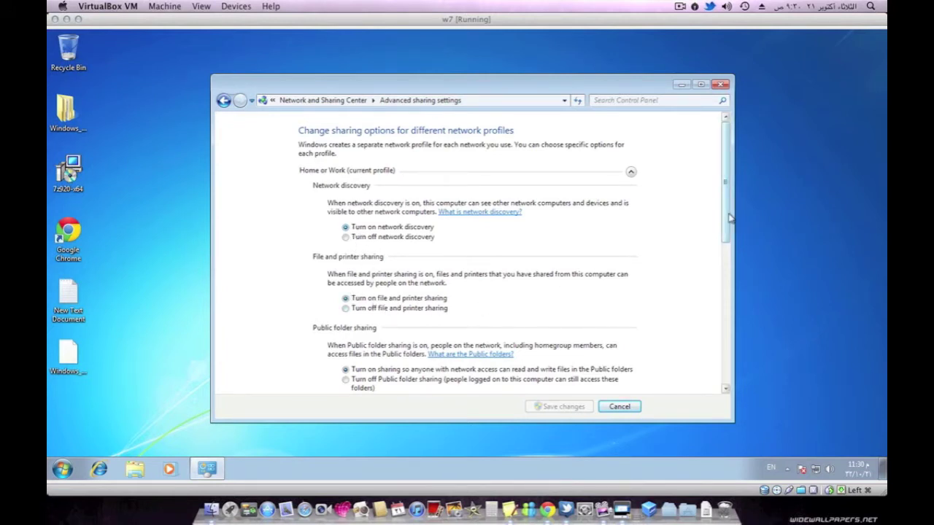
left_click_drag(725, 221, 727, 237)
scroll(670, 340, "down", 7)
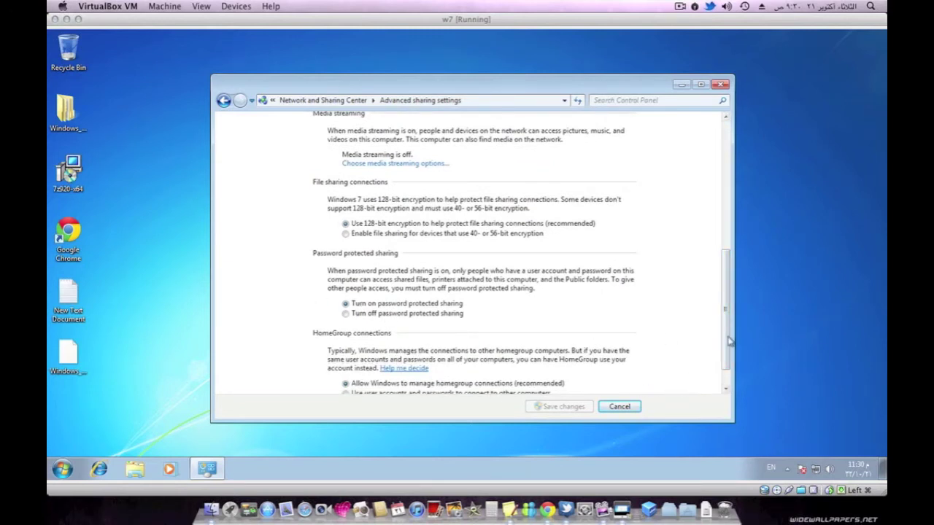
scroll(729, 342, "down", 1)
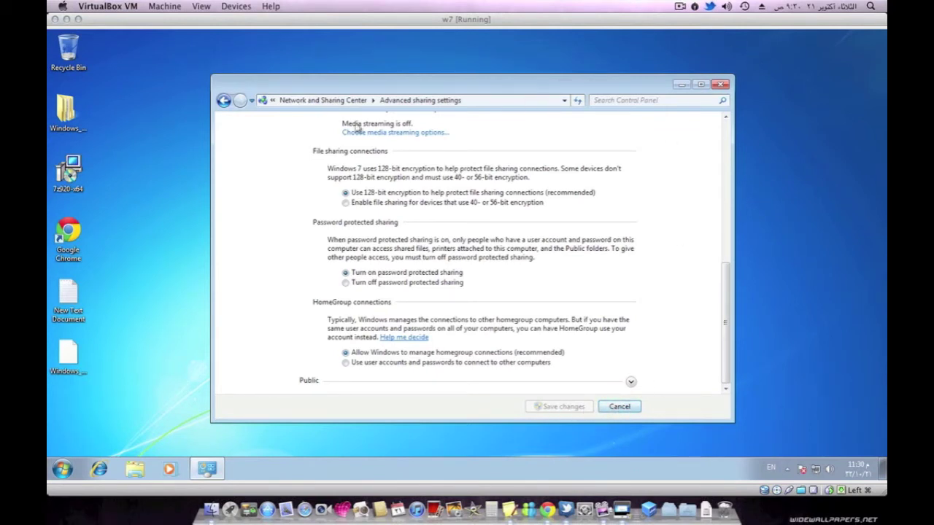
left_click(223, 100)
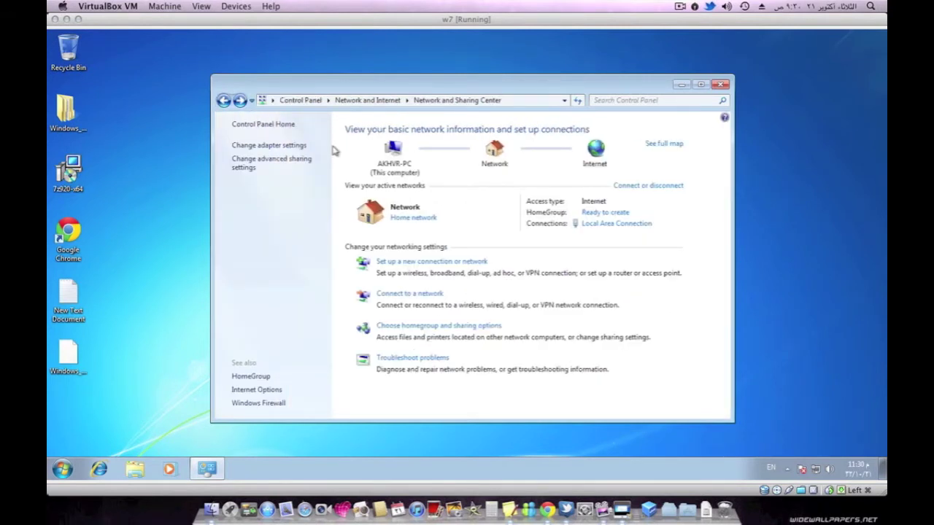
Look up the IPv4 address in the Local Area Connection details and close the network windows.
left_click(601, 225)
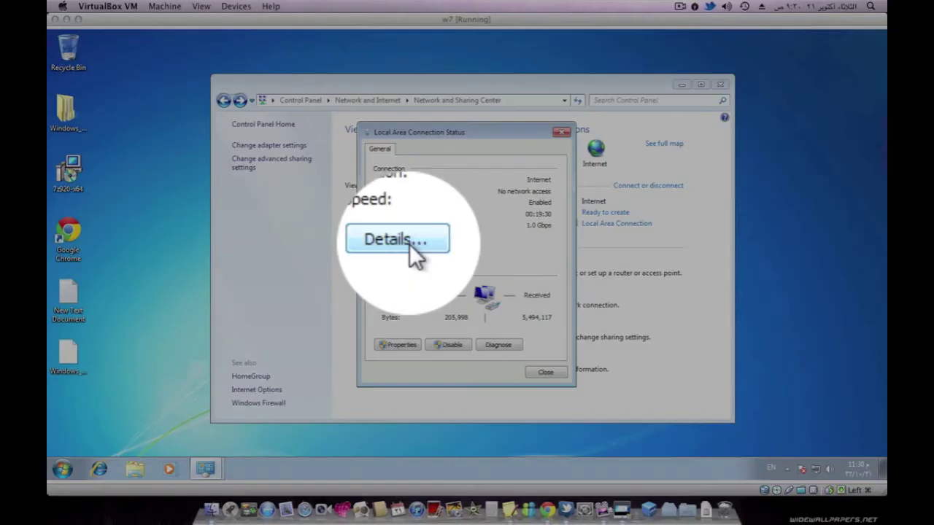
left_click(410, 245)
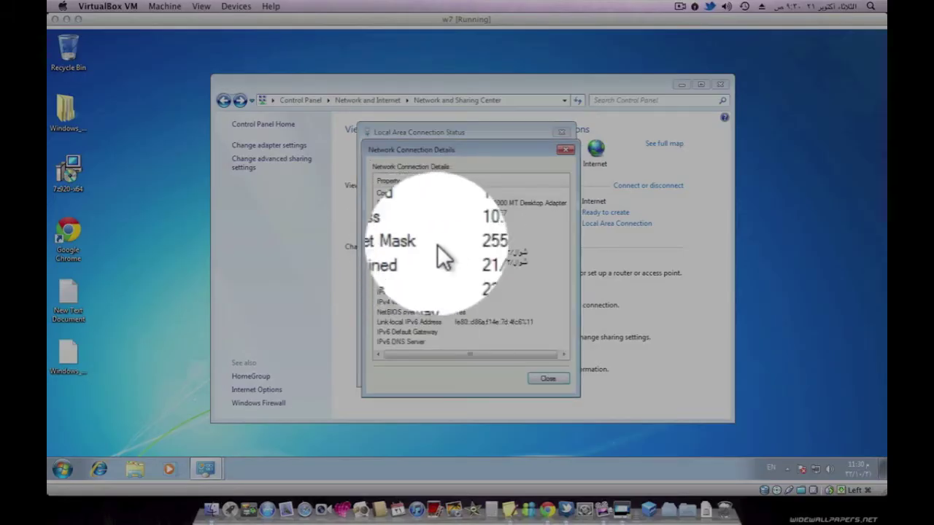
left_click(393, 233)
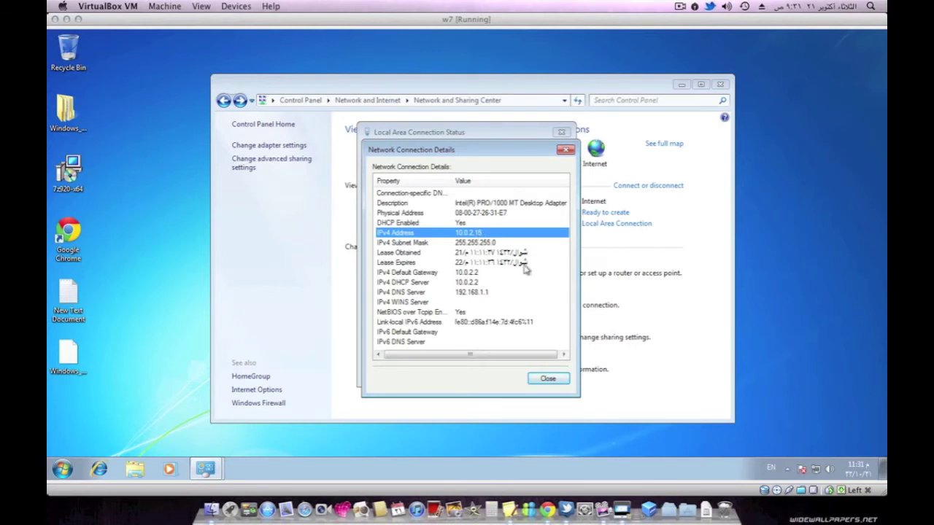
left_click(552, 380)
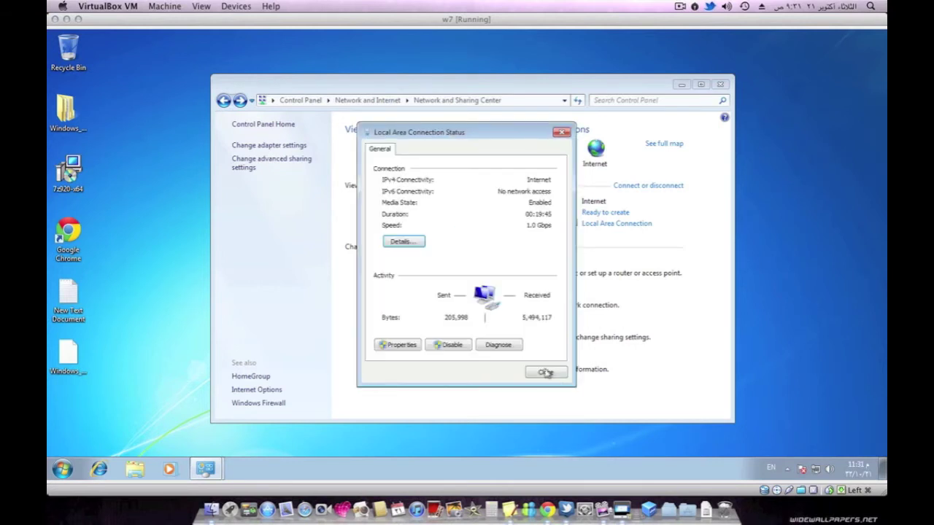
left_click(537, 372)
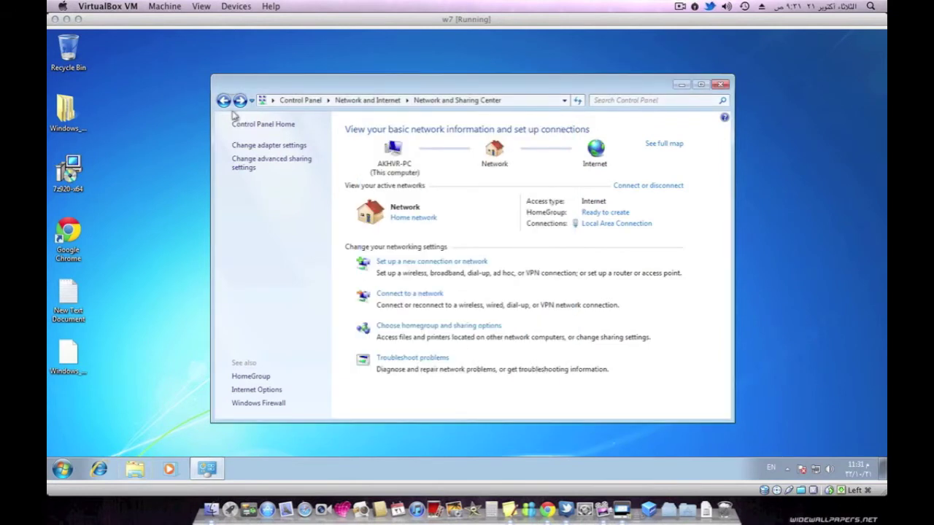
left_click(720, 85)
Browse to the Users folder on Local Disk (C:) to check the user account's folder name, and close the window.
left_click(71, 471)
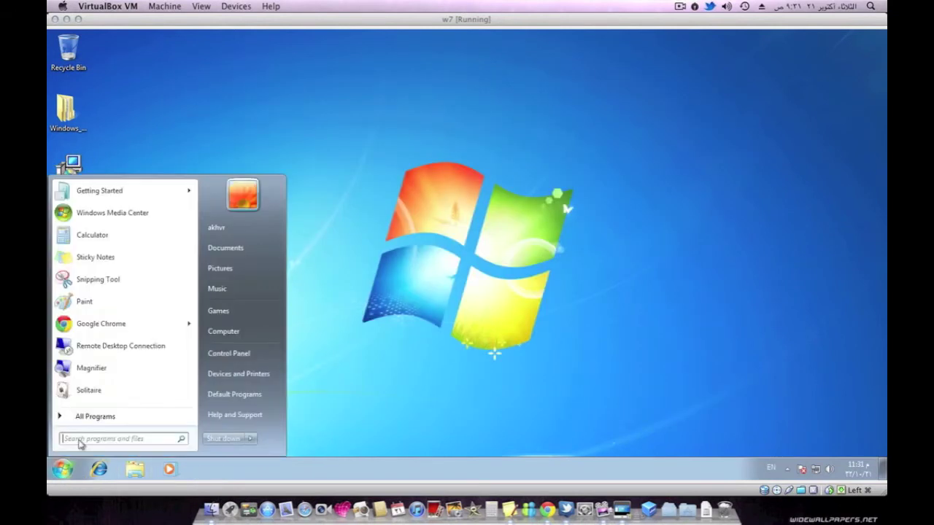
left_click(228, 330)
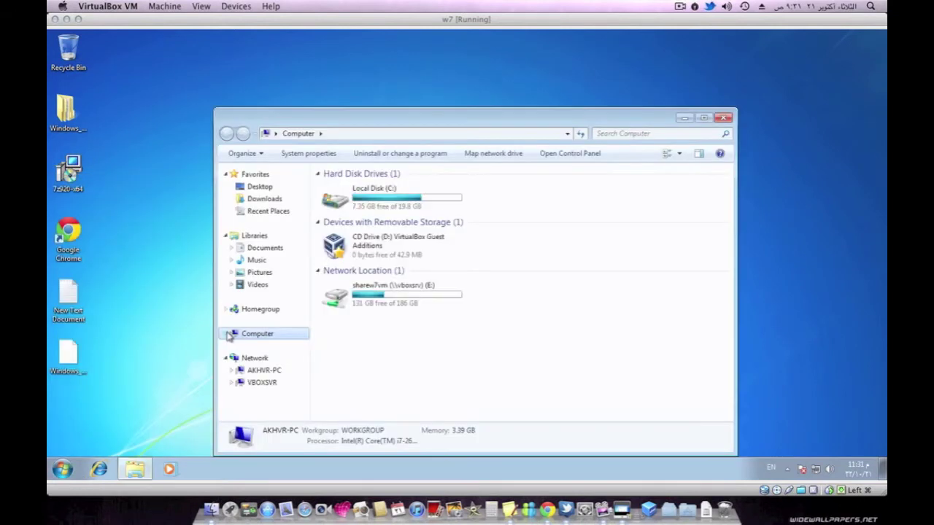
double_click(388, 188)
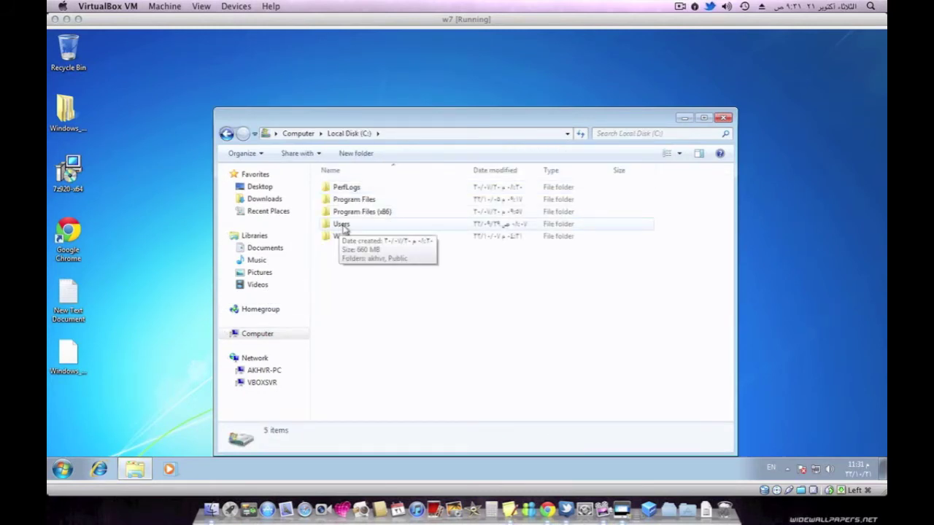
double_click(343, 227)
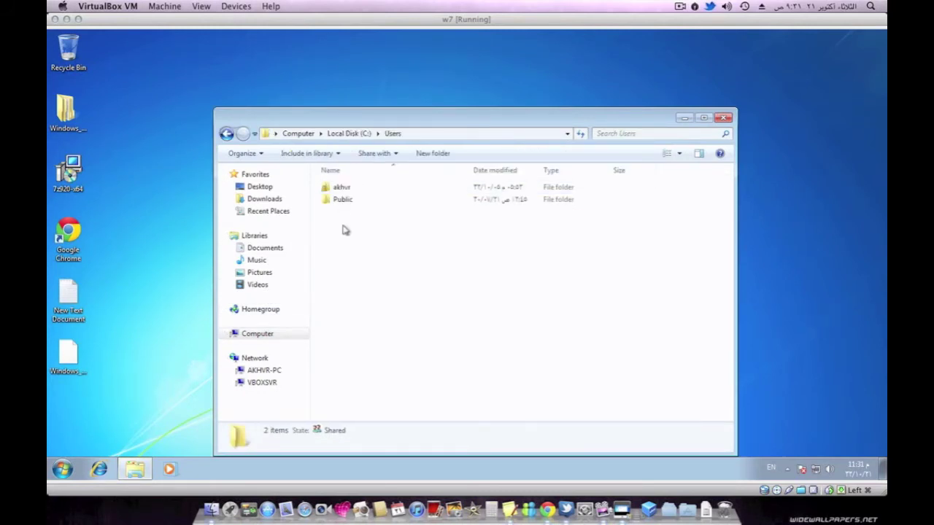
left_click(342, 190)
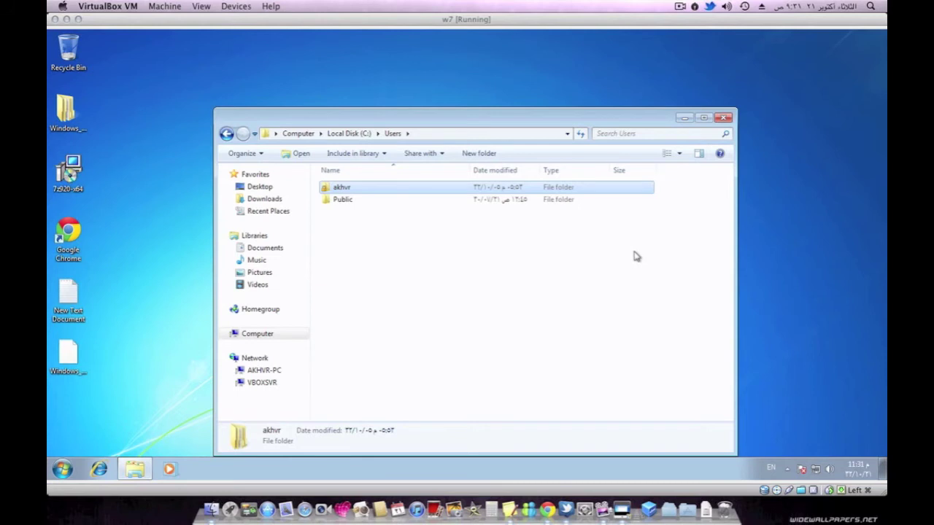
left_click(723, 117)
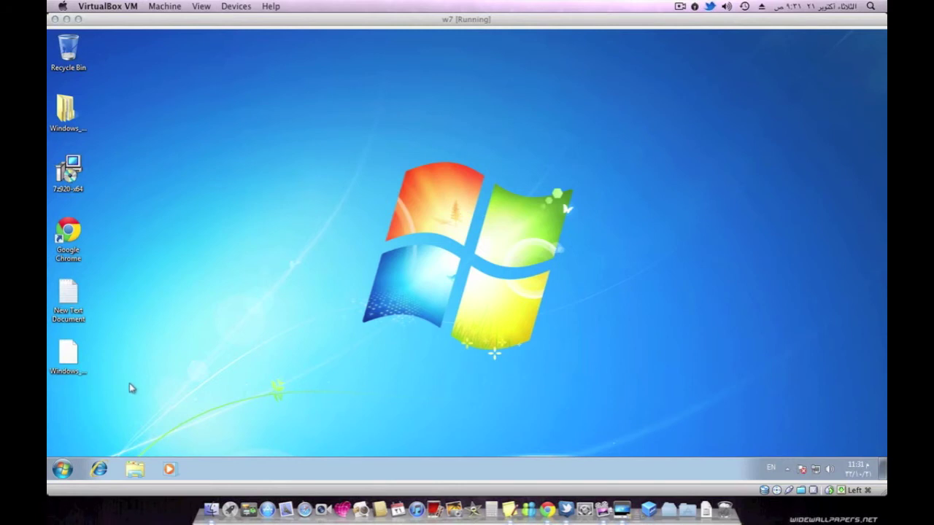
Minimize the virtual machine, start a Finder server connection and enter smb://192.168.1.102 as the server address.
left_click(66, 20)
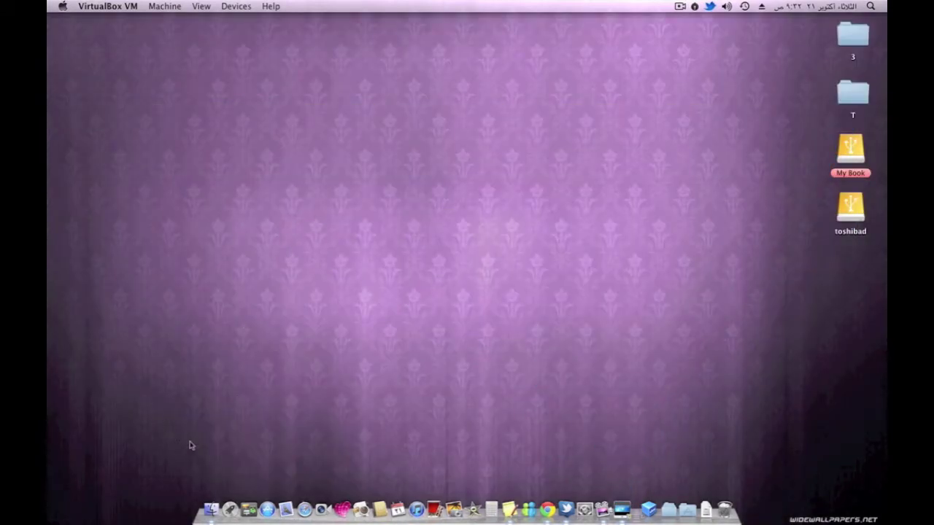
right_click(209, 497)
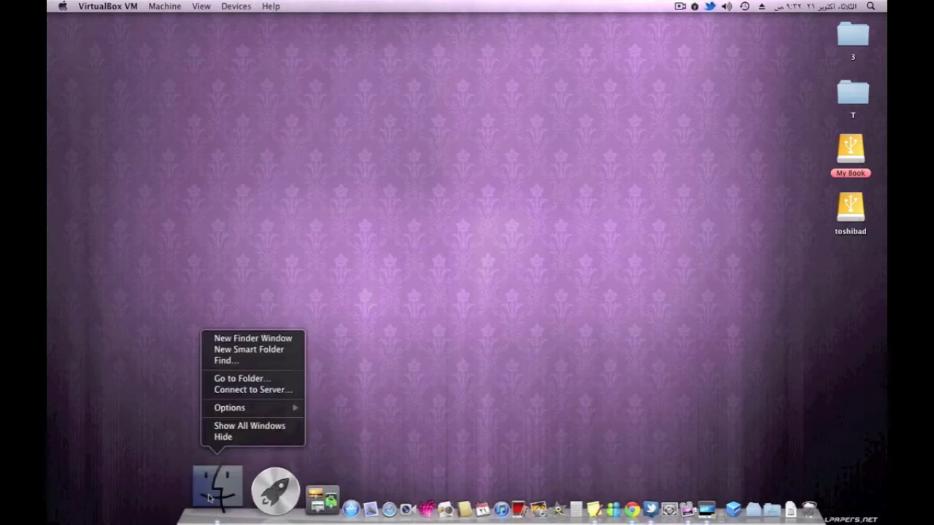
left_click(271, 391)
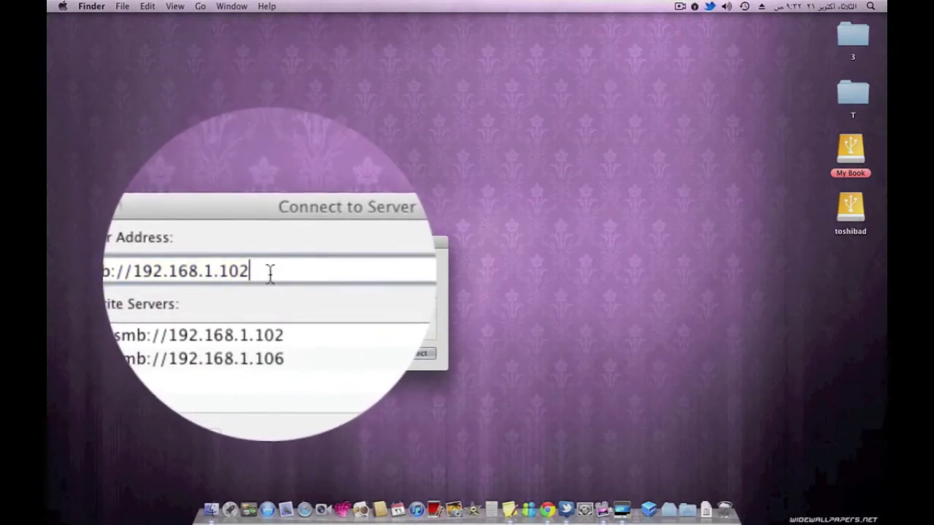
key("super+a")
type("s")
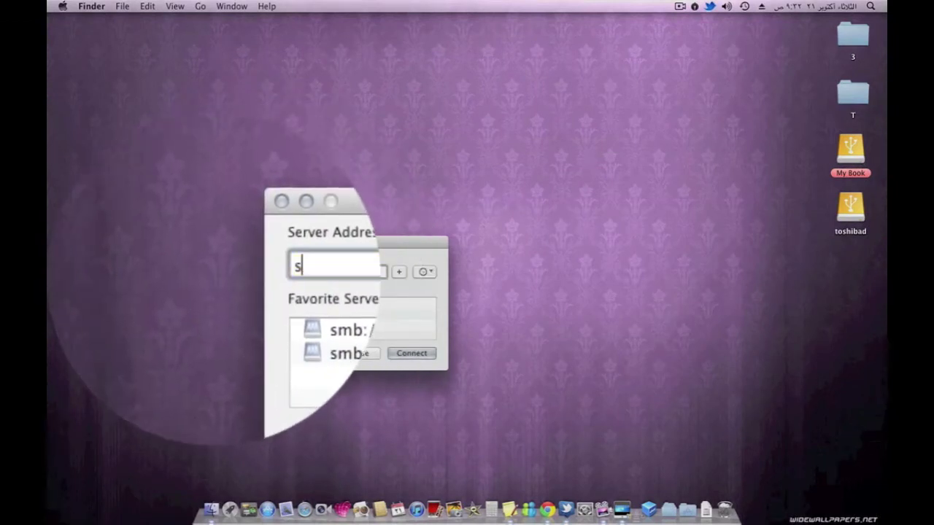
type("mb")
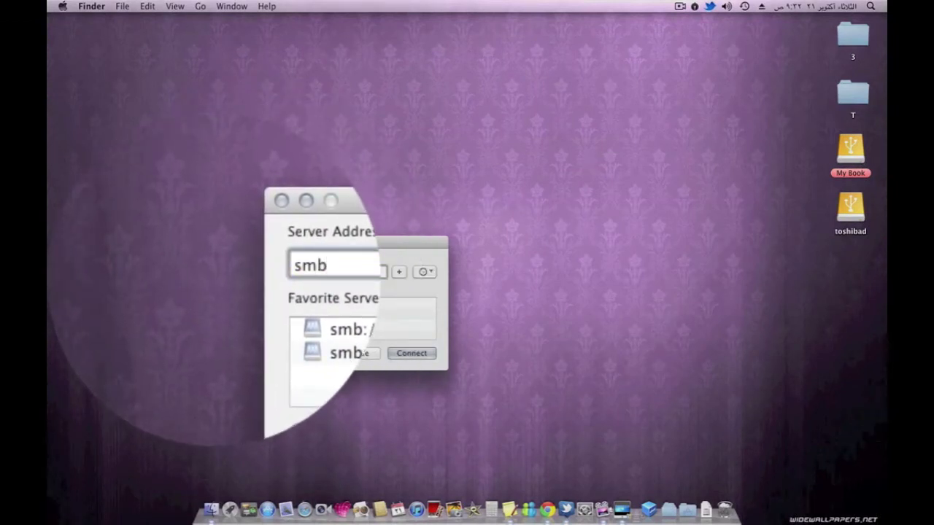
type("://192.168.1.102")
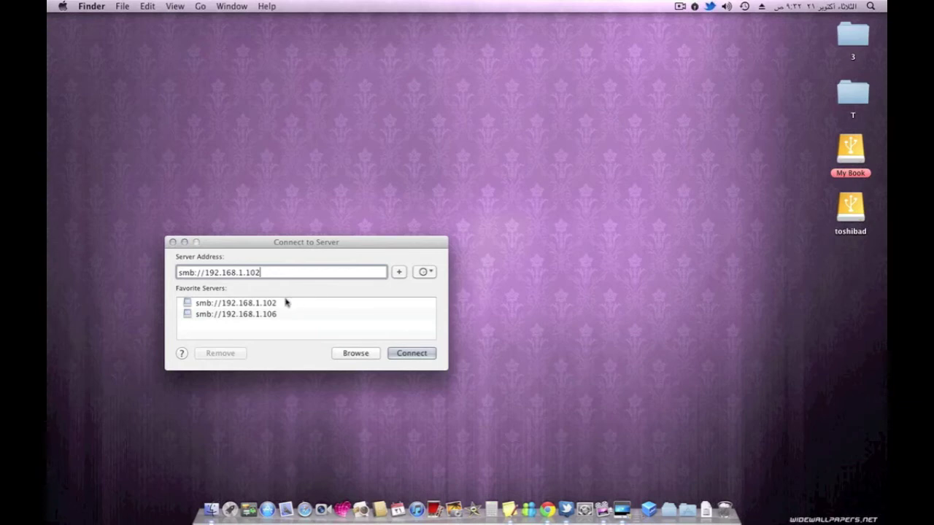
Add smb://192.168.1.102 to the favorite servers and connect to that address.
left_click(248, 304)
left_click(250, 314)
left_click(249, 303)
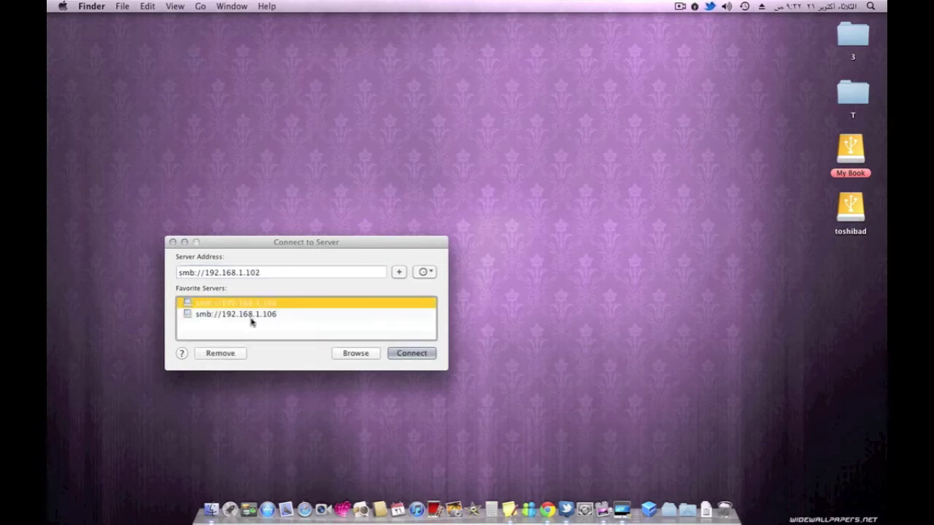
left_click(399, 272)
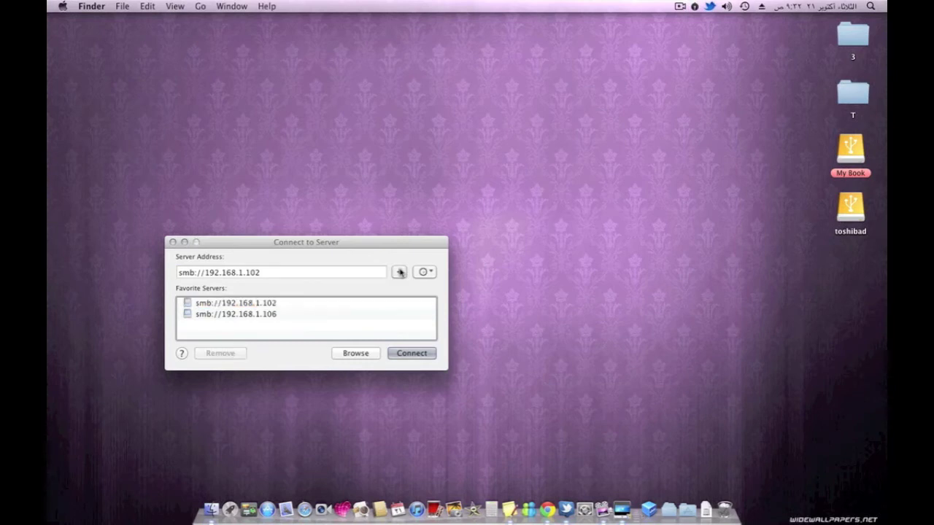
left_click(269, 305)
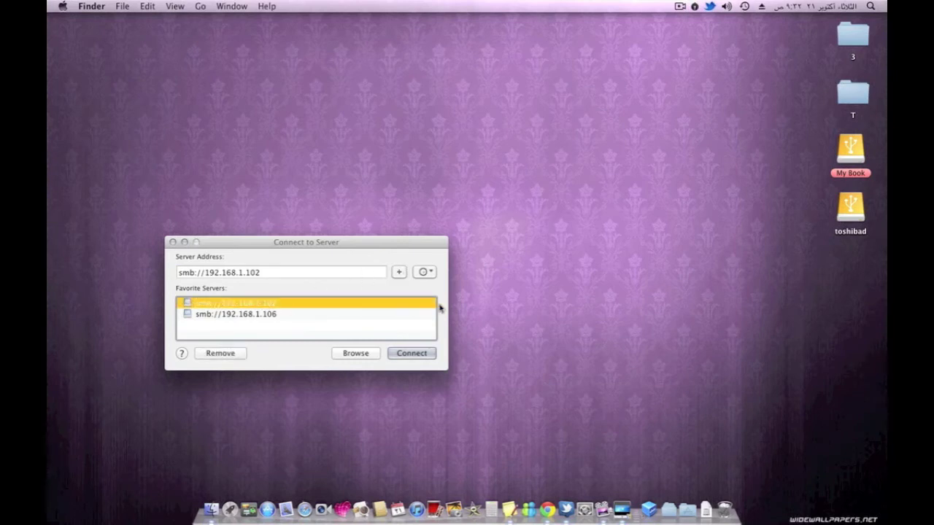
left_click(262, 273)
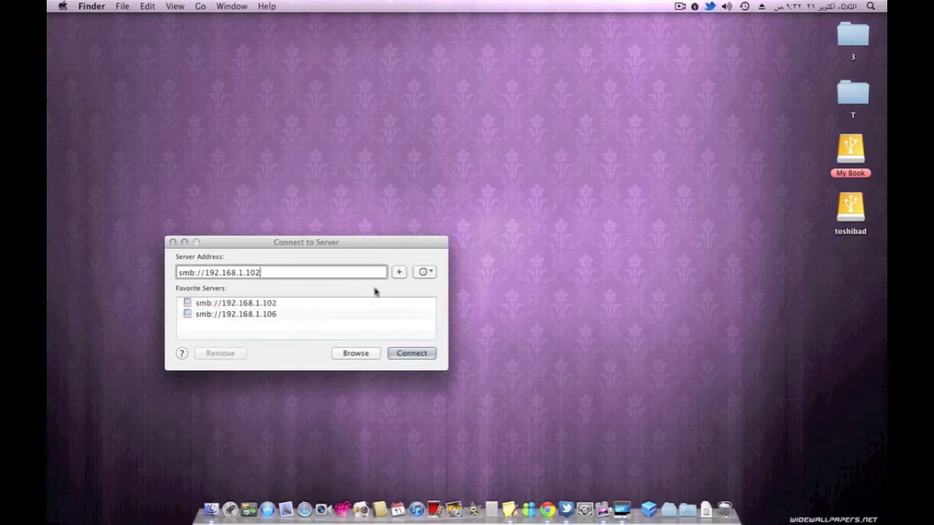
left_click(422, 354)
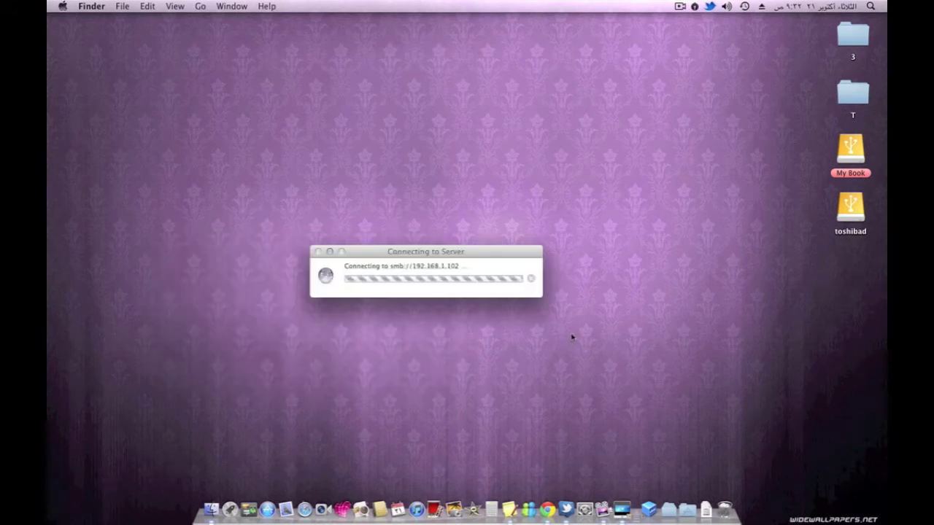
Sign in to the server as registered user msi with the account password.
double_click(470, 185)
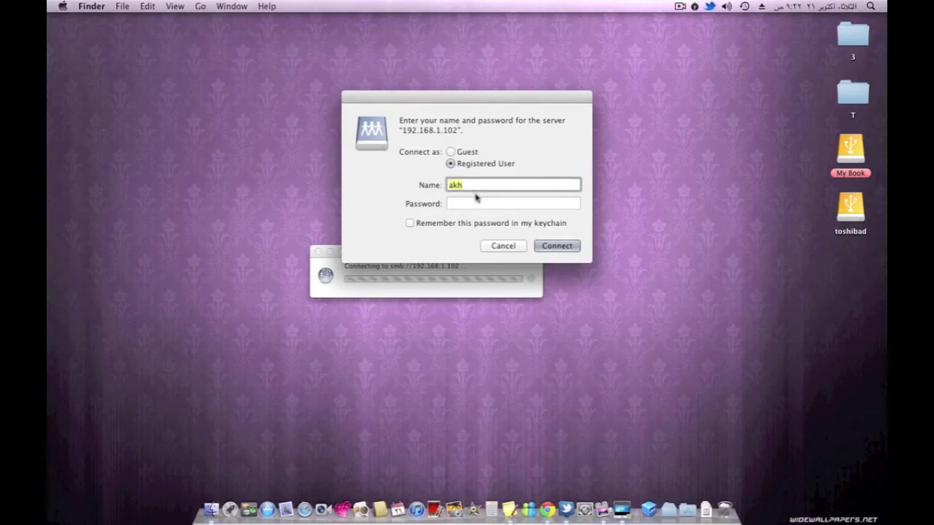
type("msi")
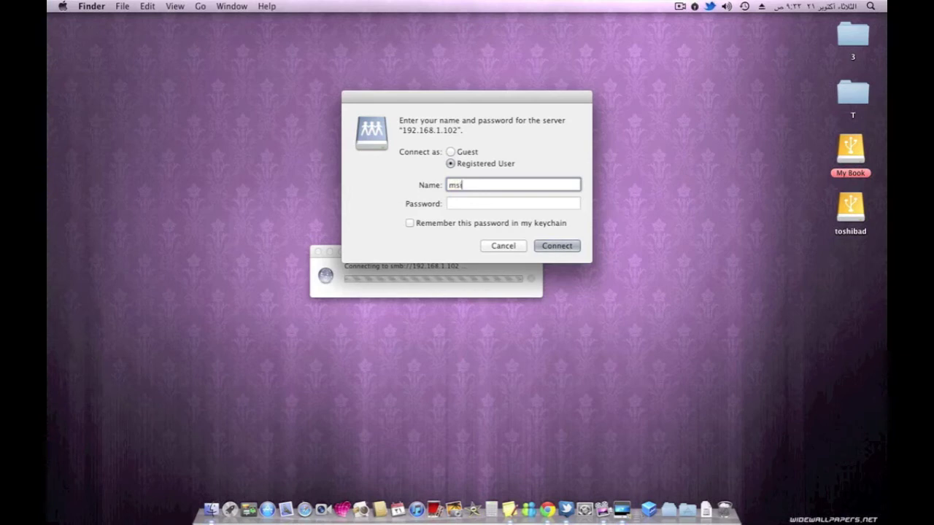
left_click(513, 204)
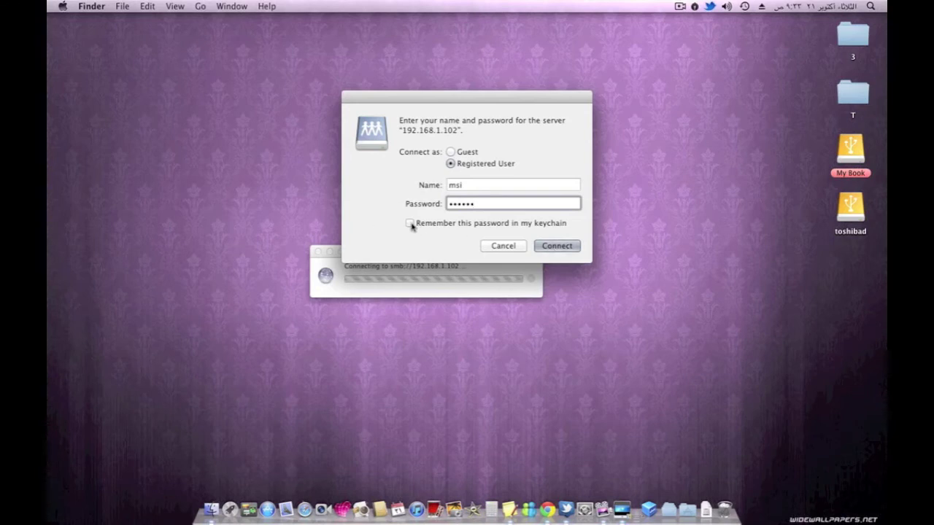
left_click(559, 245)
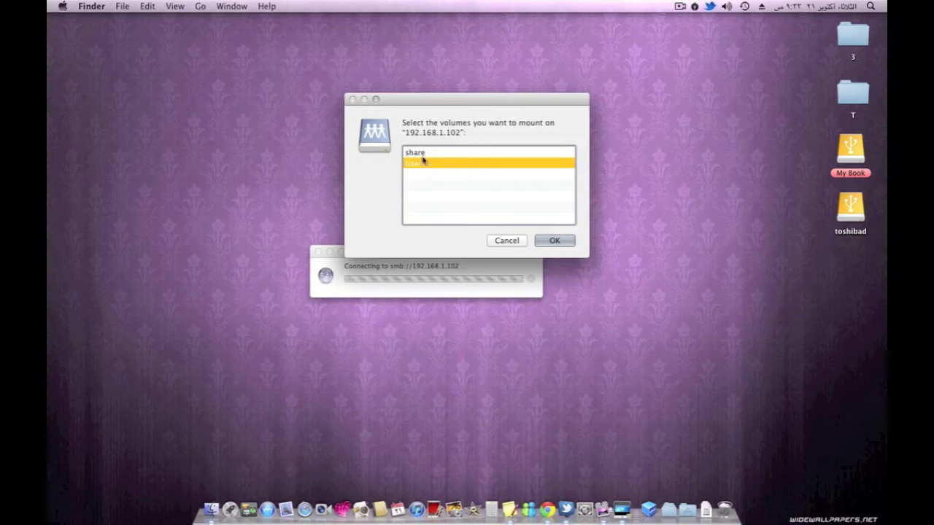
Mount the Users volume from the server 192.168.1.102.
left_click(425, 154)
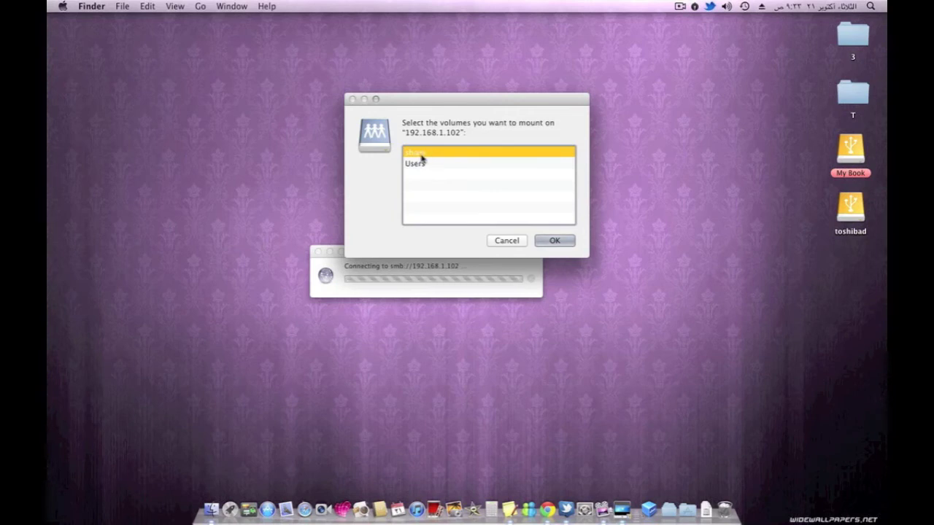
left_click(422, 166)
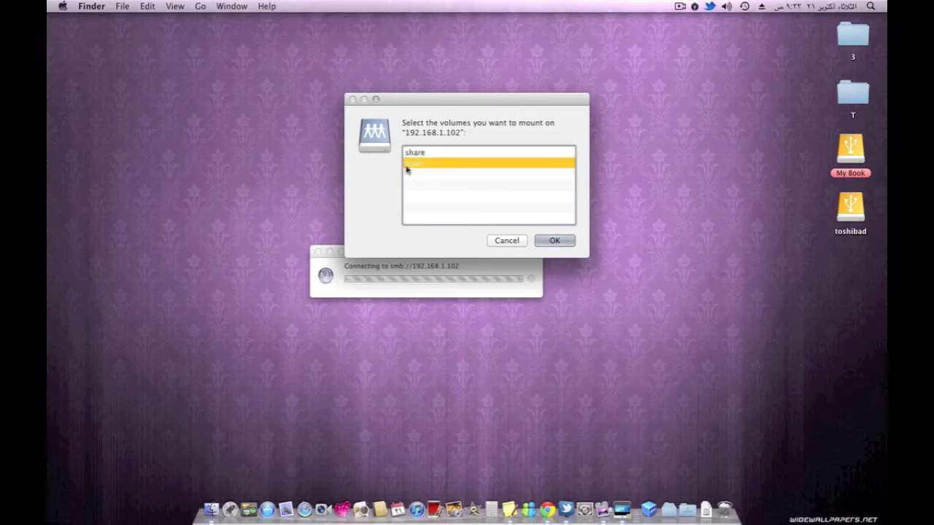
left_click(558, 242)
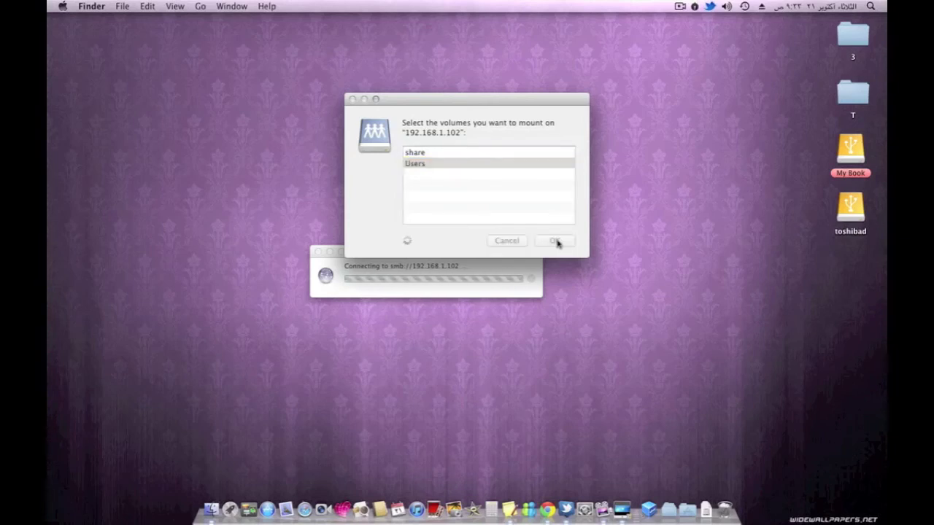
left_click_drag(337, 273, 515, 236)
left_click(528, 272)
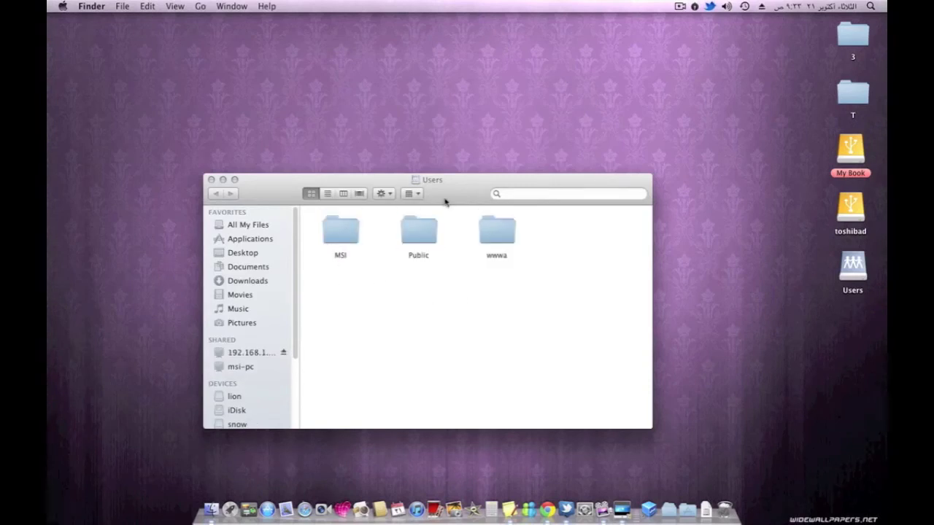
Open the MSI folder on the mounted Users volume and look through the folders it contains.
left_click(339, 237)
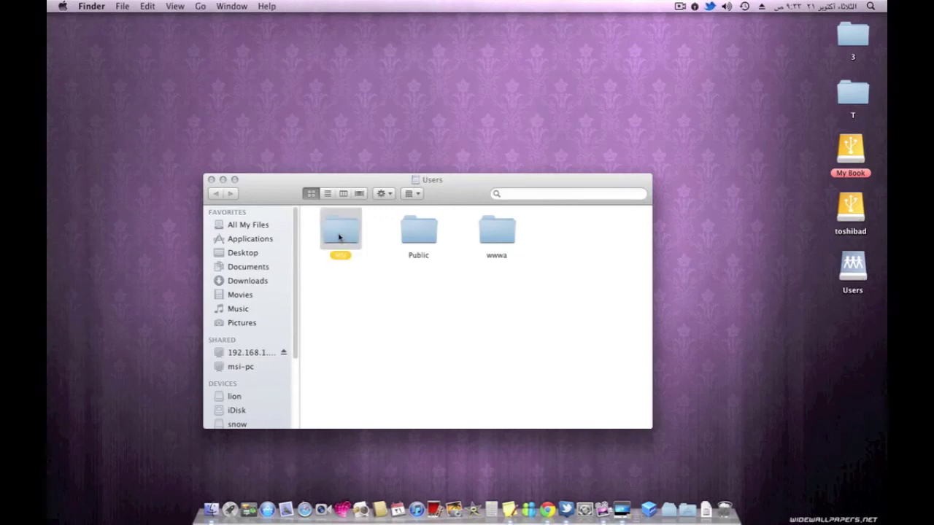
double_click(348, 234)
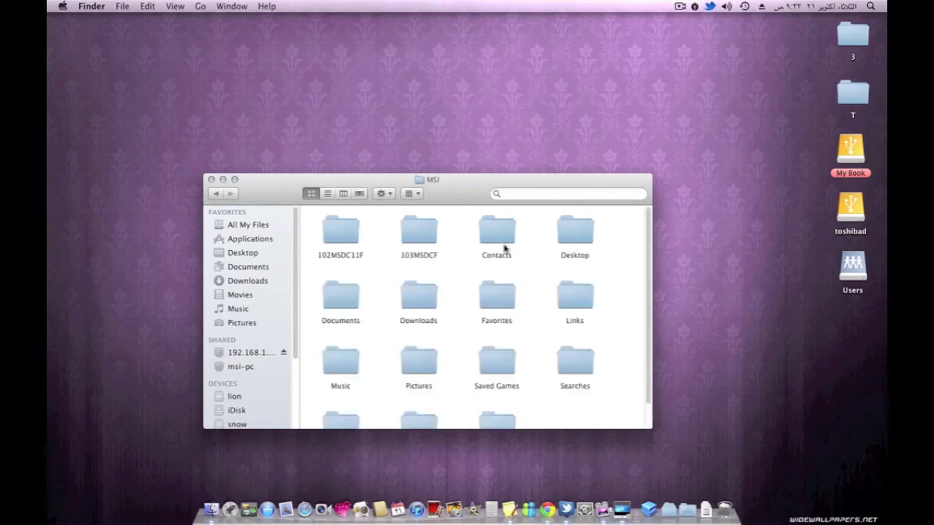
scroll(504, 306, "down", 1)
scroll(511, 321, "up", 1)
scroll(513, 324, "down", 2)
scroll(425, 356, "up", 2)
scroll(359, 321, "down", 2)
scroll(609, 328, "up", 2)
Look into the Desktop folder inside MSI and return to the MSI folder.
double_click(576, 233)
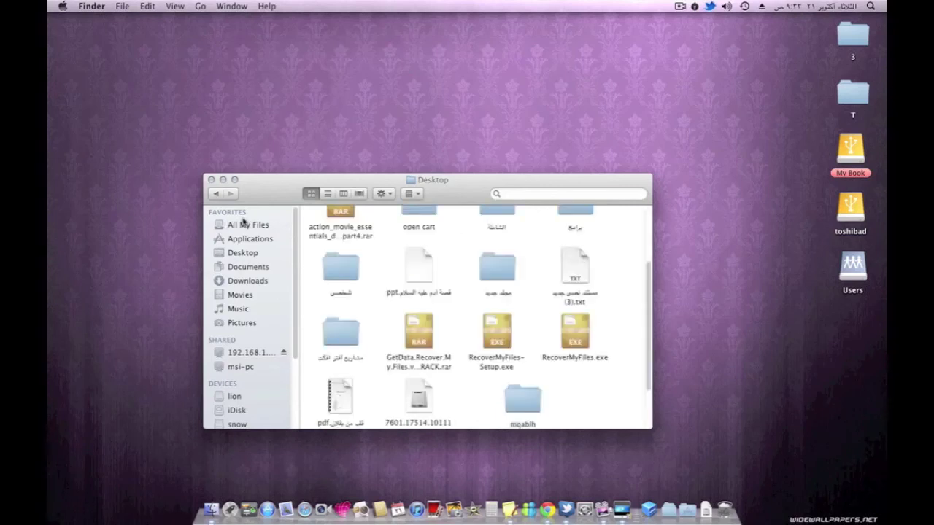
left_click(216, 194)
scroll(552, 309, "down", 1)
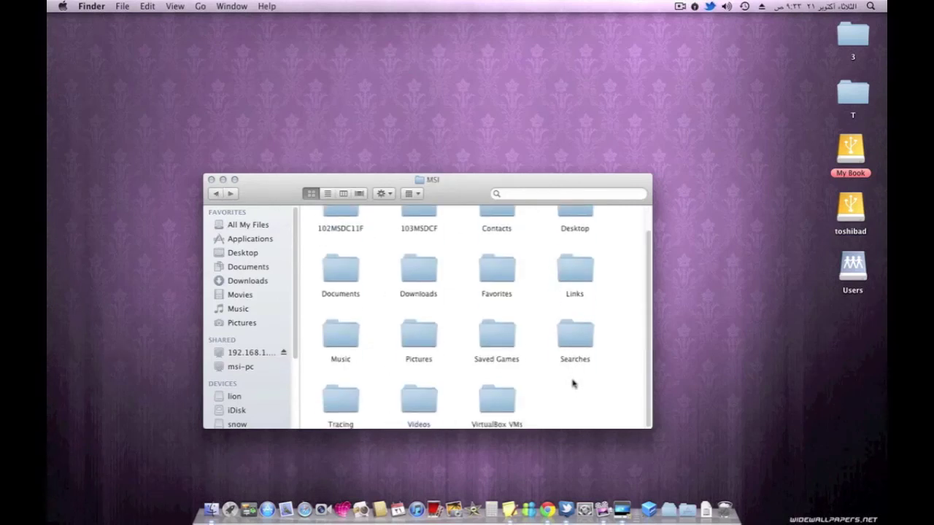
Select all the folders shown in the MSI folder and clear the selection.
left_click_drag(619, 406, 313, 216)
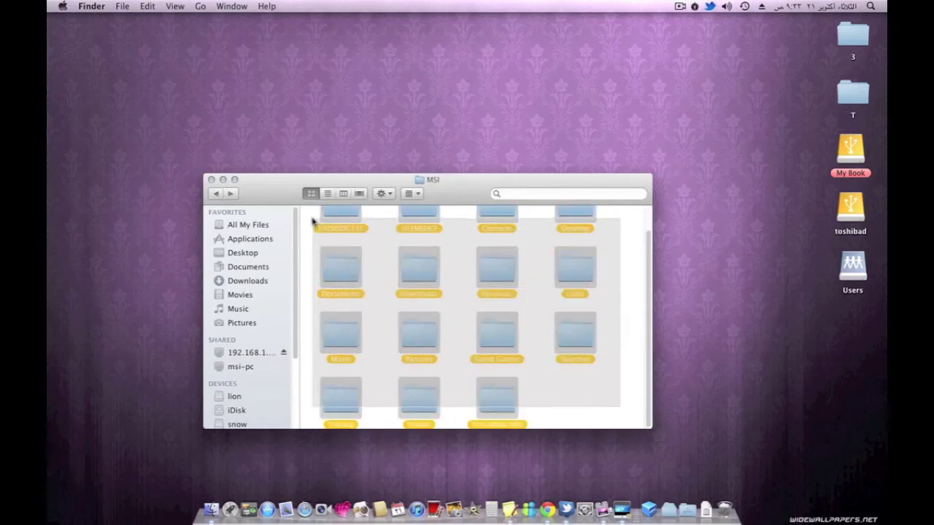
scroll(348, 299, "up", 1)
scroll(347, 284, "down", 1)
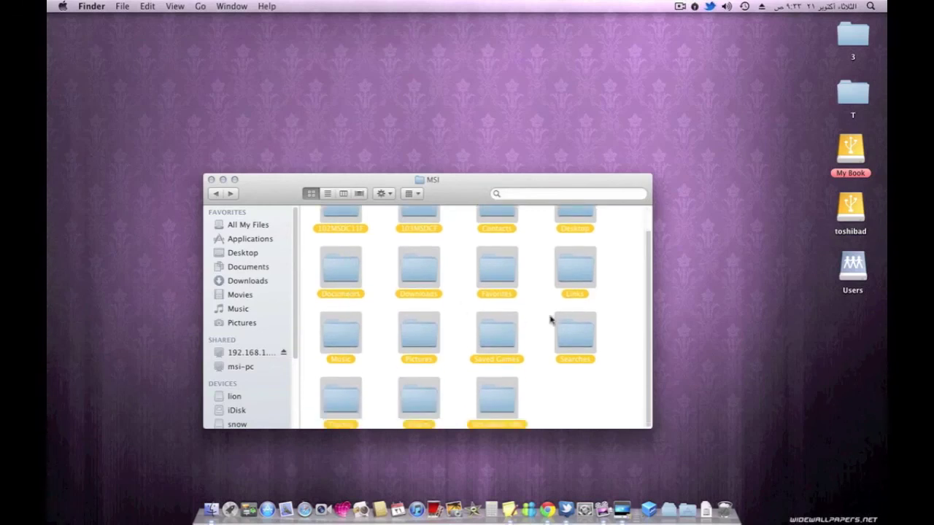
left_click(617, 264)
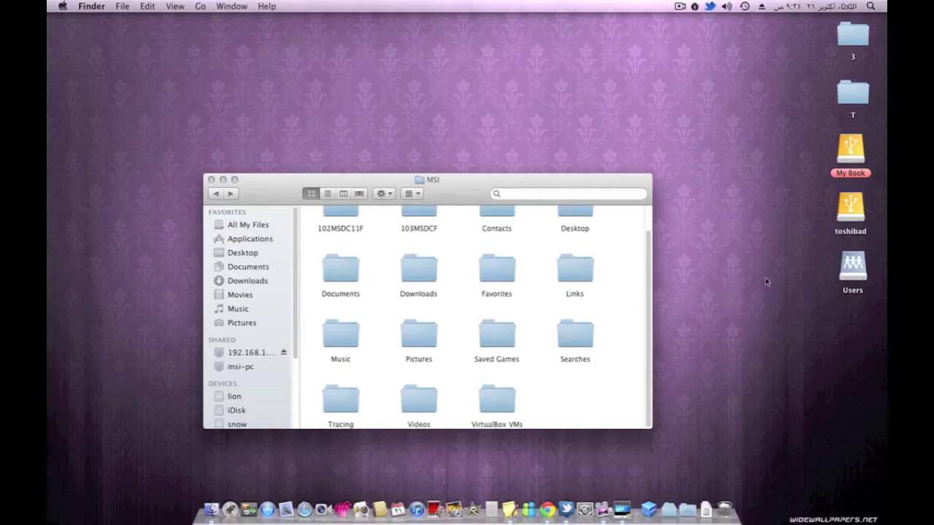
Create a new folder inside the MSI folder, move it to the Trash and close the window.
right_click(628, 378)
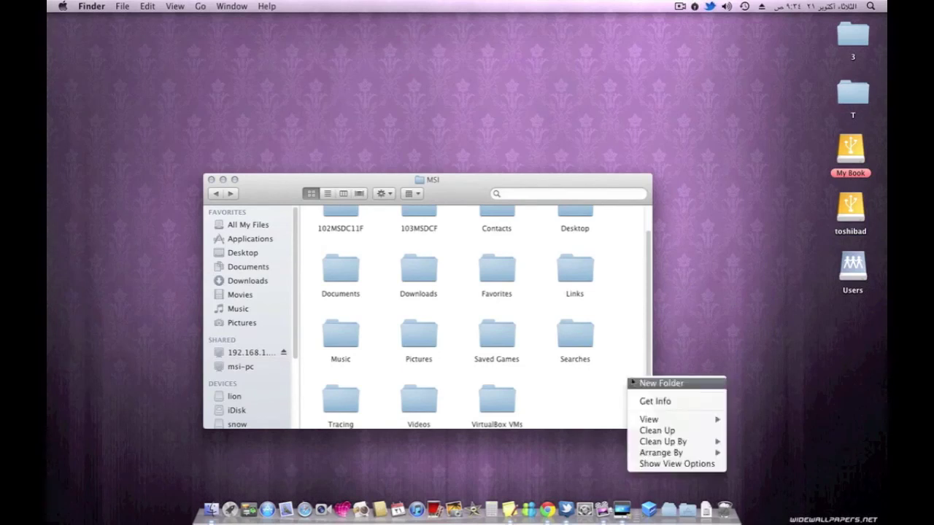
left_click(632, 383)
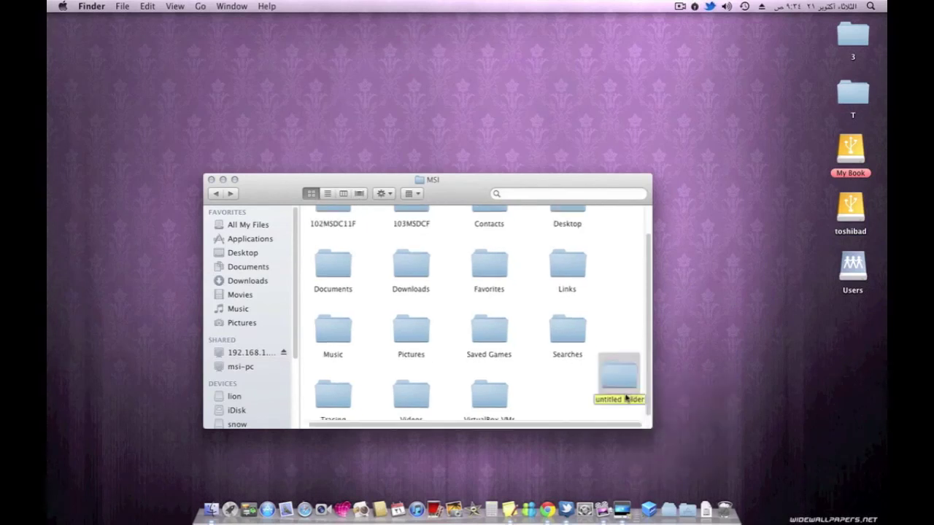
left_click_drag(610, 380, 718, 485)
left_click(552, 183)
left_click(211, 179)
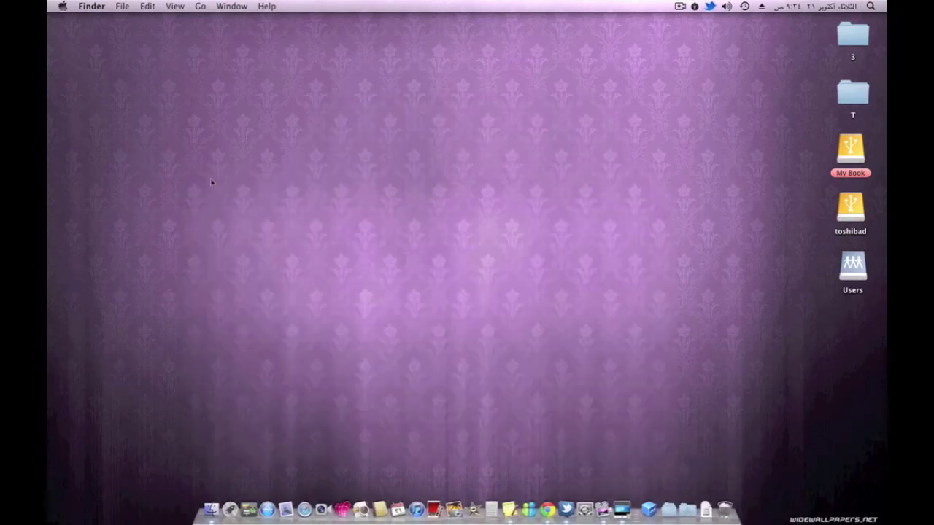